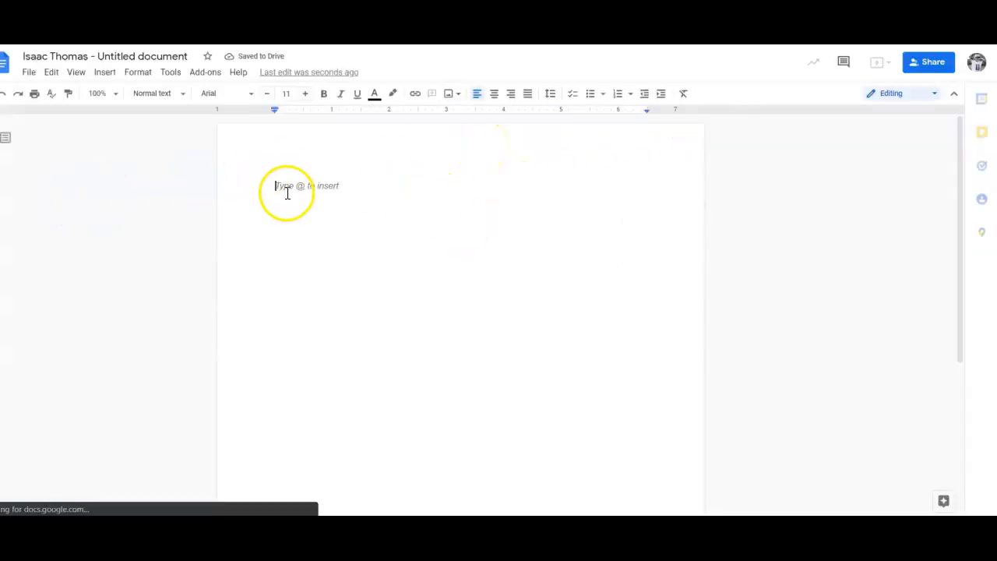
- Write the indented sentence "On Sunday I watched the football game." as the opening of the document
key("Tab")
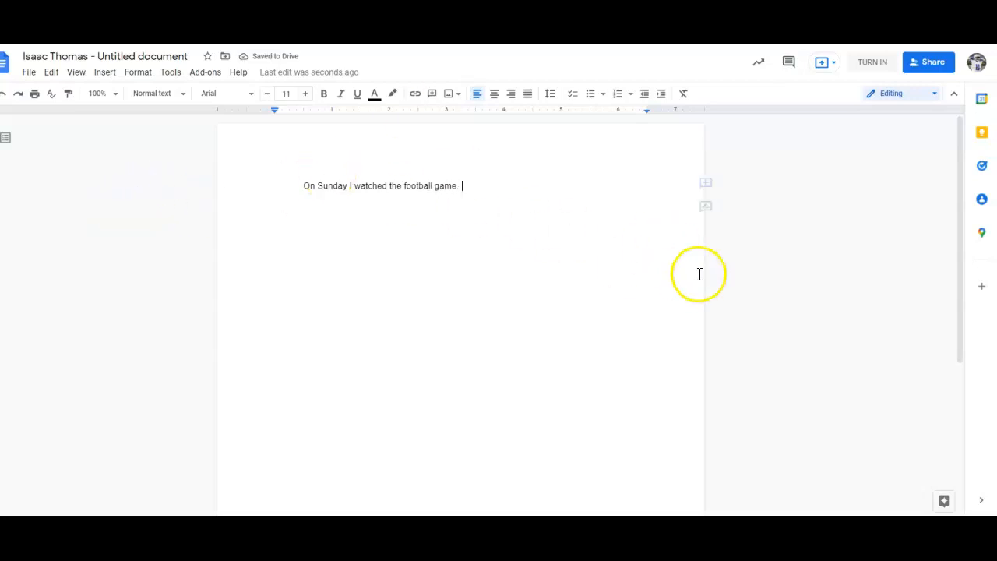
- Check who the document is shared with and the suggested recipients, and view the Writing Assignment page in Google Classroom before returning to the document
left_click(927, 68)
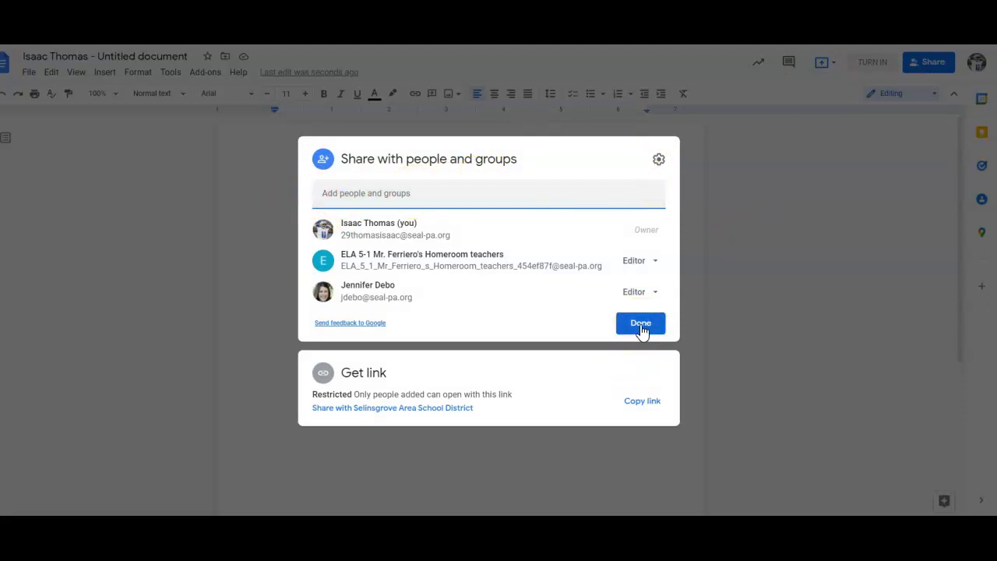
left_click(356, 193)
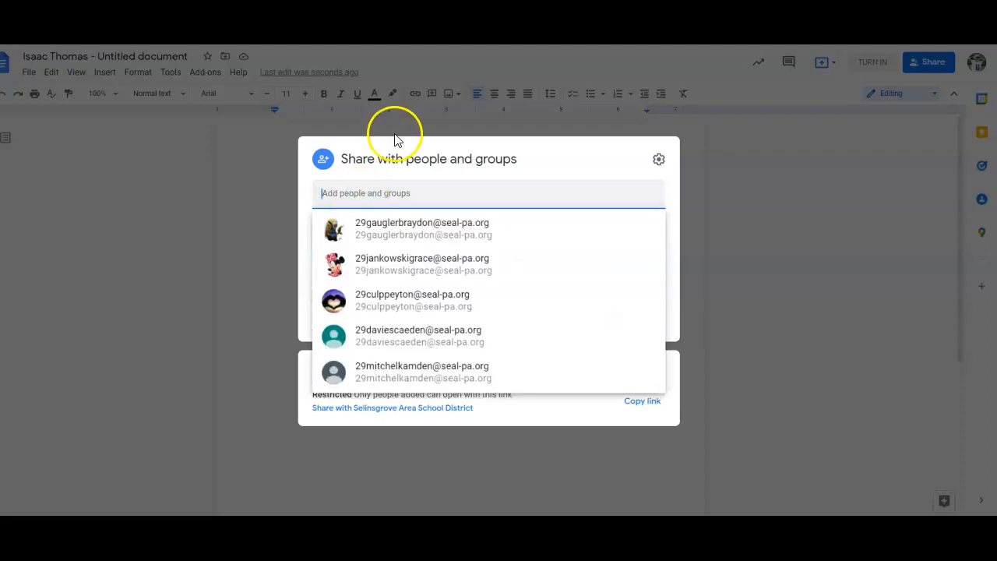
left_click(740, 282)
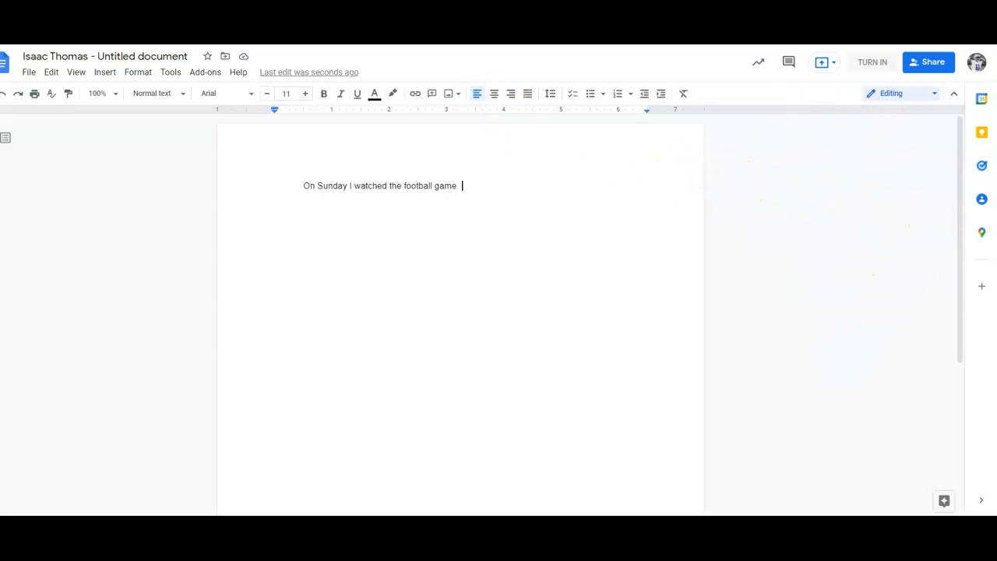
key("ctrl+shift+Tab")
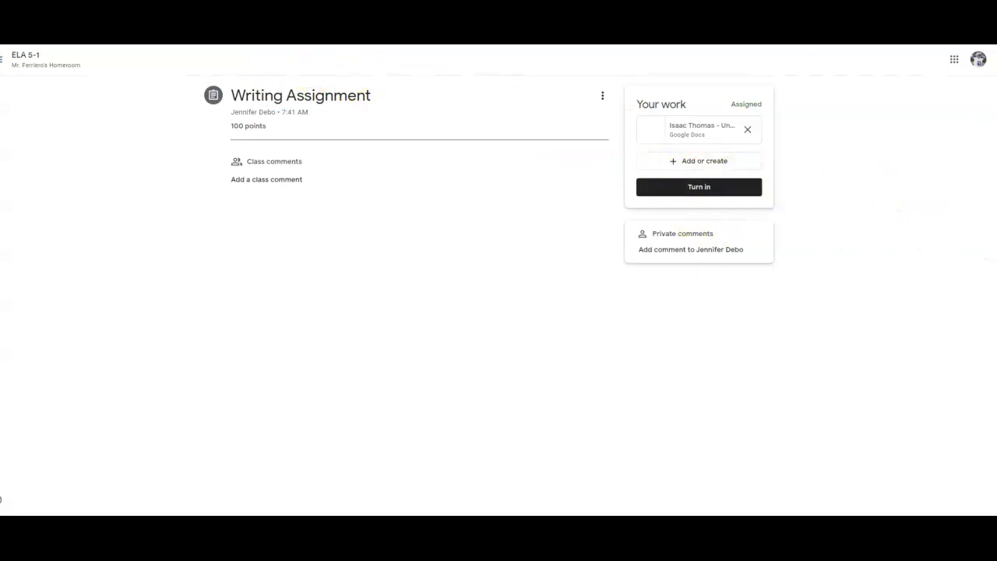
key("ctrl+Tab")
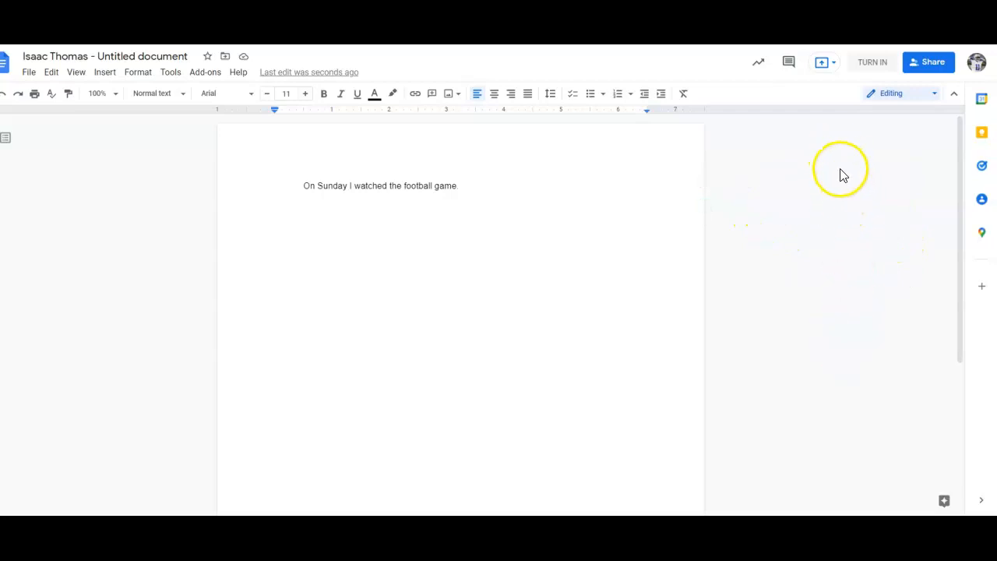
- Change "Sunday" to lowercase "sunday" and accept the suggested capitalization correction for it
left_click(318, 185)
key("BackSpace")
type("s")
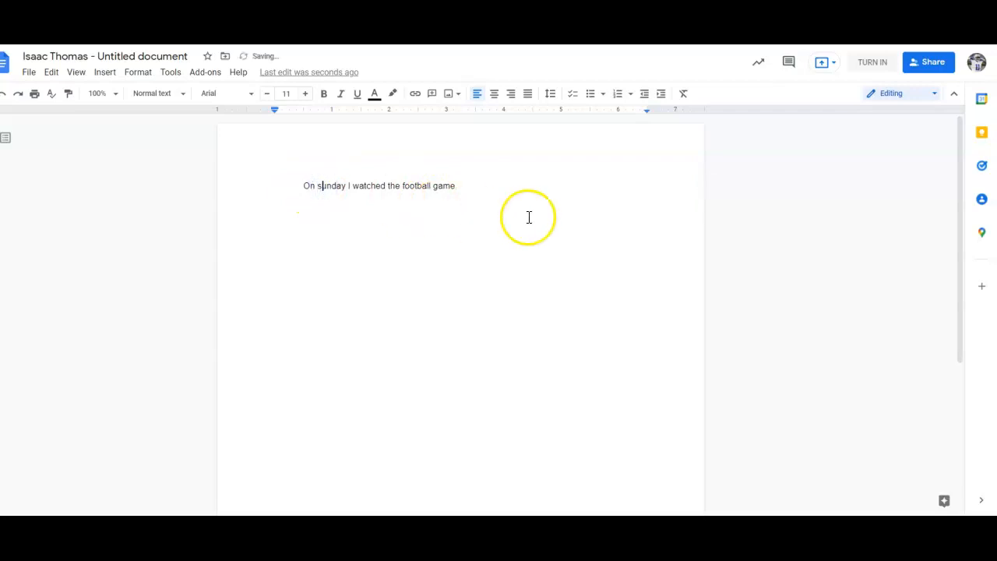
left_click(732, 207)
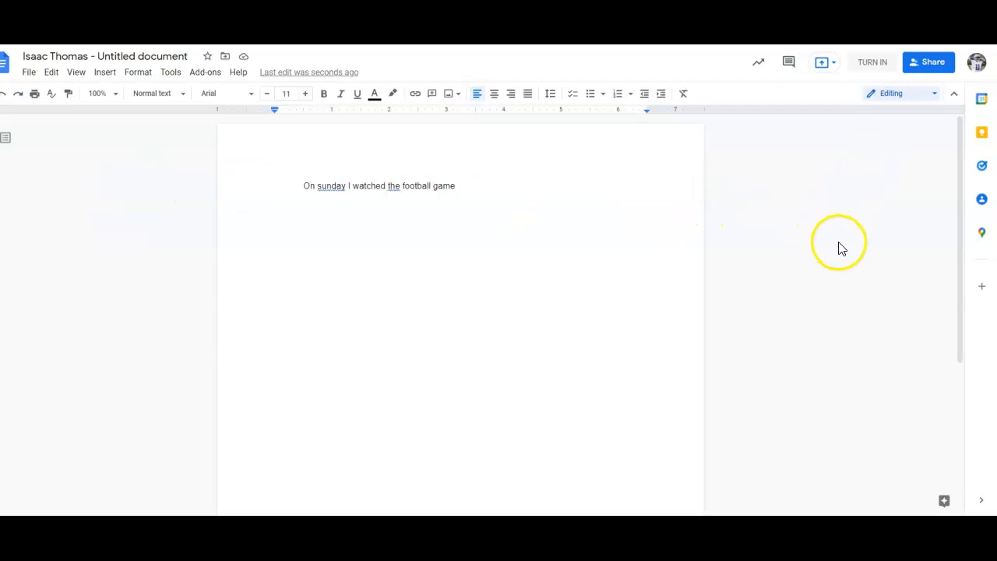
left_click(321, 185)
left_click(339, 169)
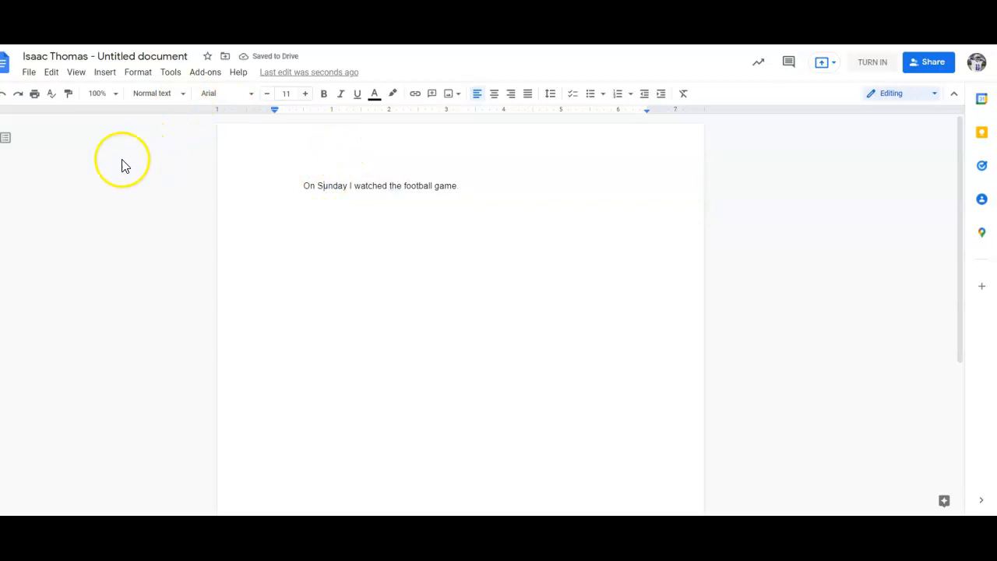
- Browse the list of fonts available for the document text
left_click(251, 94)
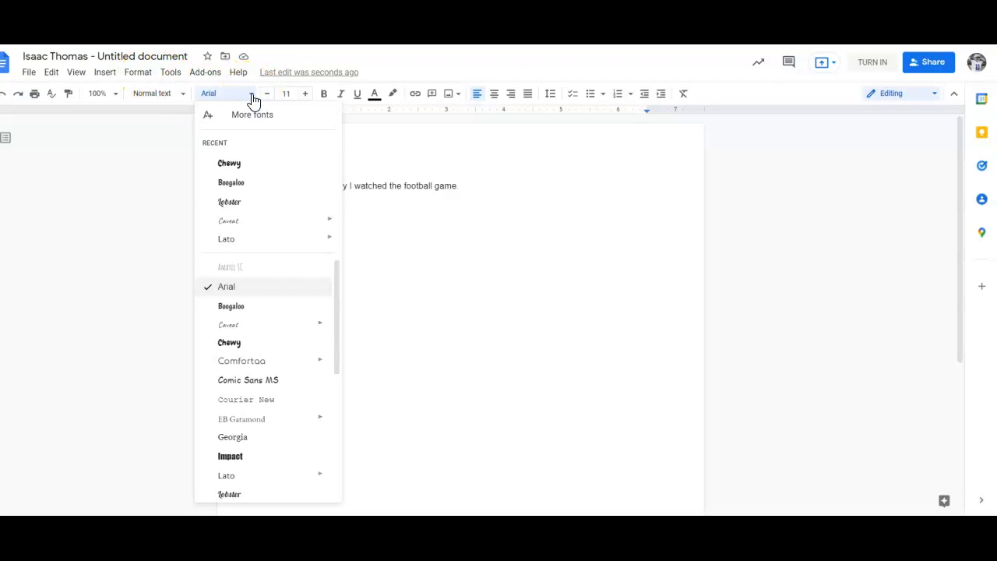
left_click(425, 150)
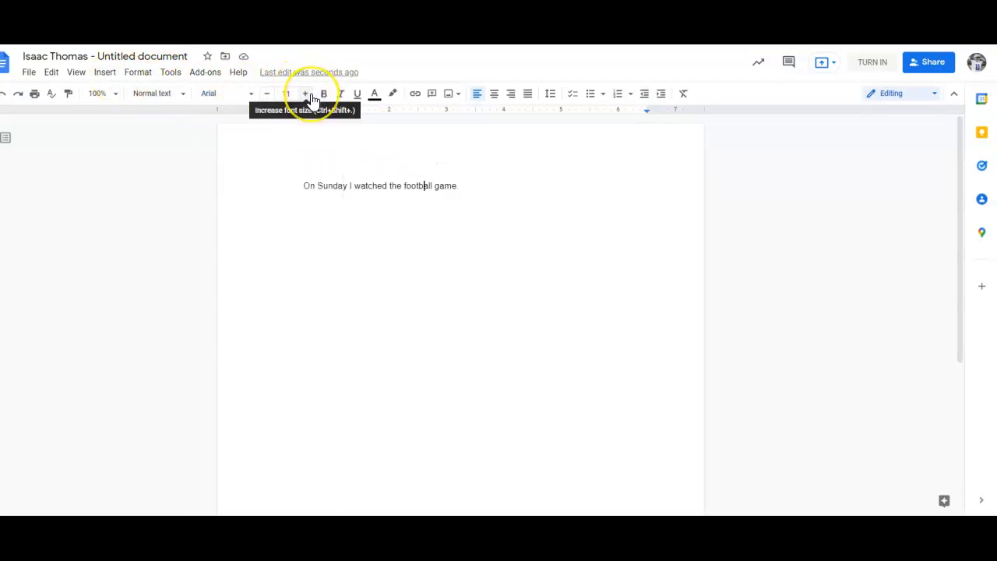
- Insert two blank lines above the football sentence and place the cursor on the first line
left_click(301, 192)
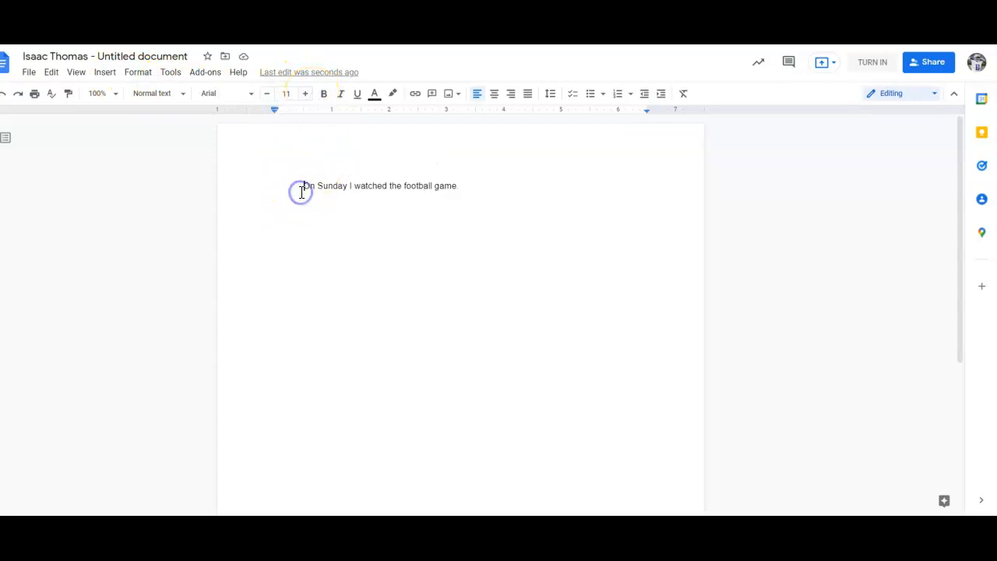
key("Return")
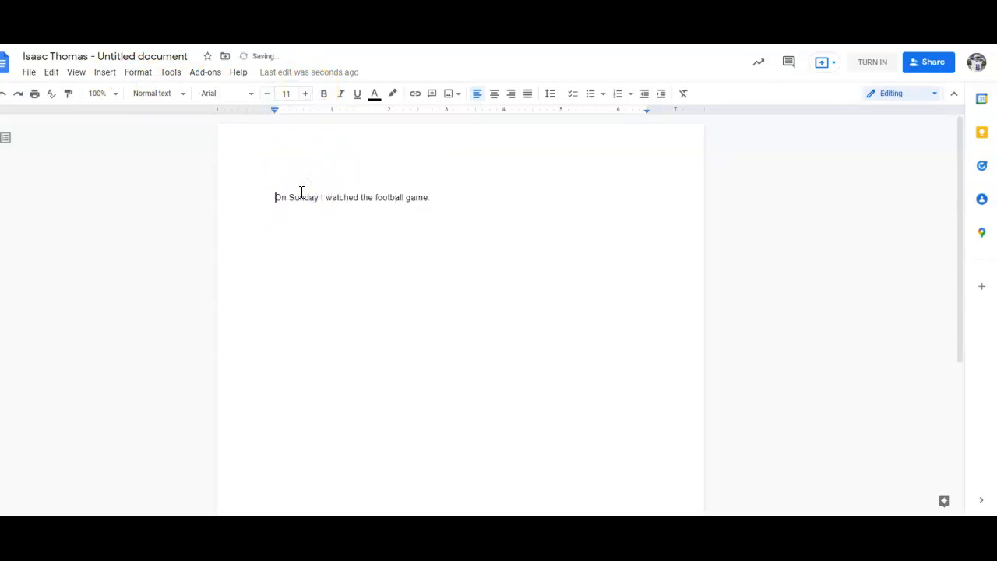
key("Return")
left_click(298, 192)
left_click(257, 181)
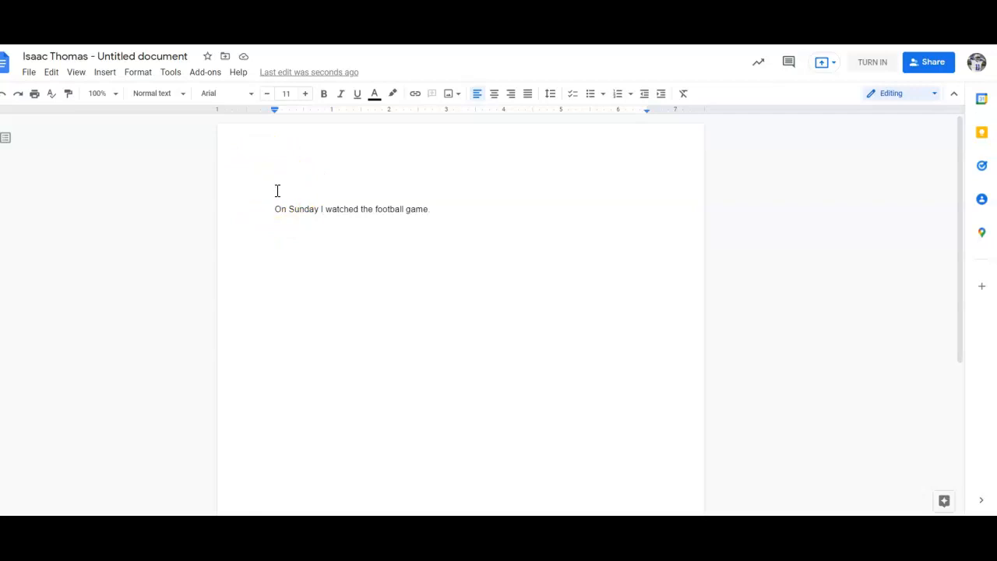
- Center the first line and enter the title "My Weekend" with a "By:" line giving the author's name beneath it
left_click(478, 96)
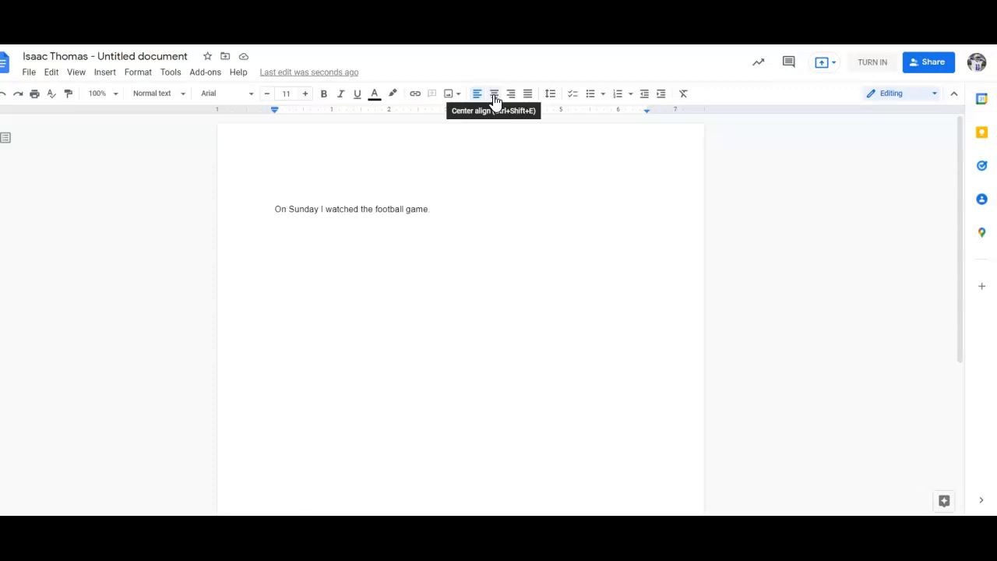
left_click(495, 95)
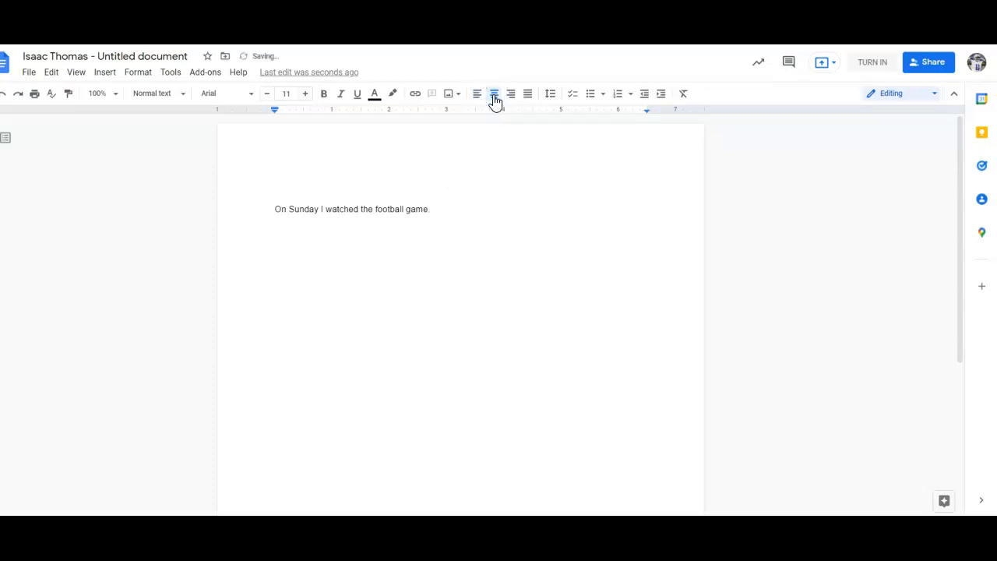
type("My Weekend")
key("Return")
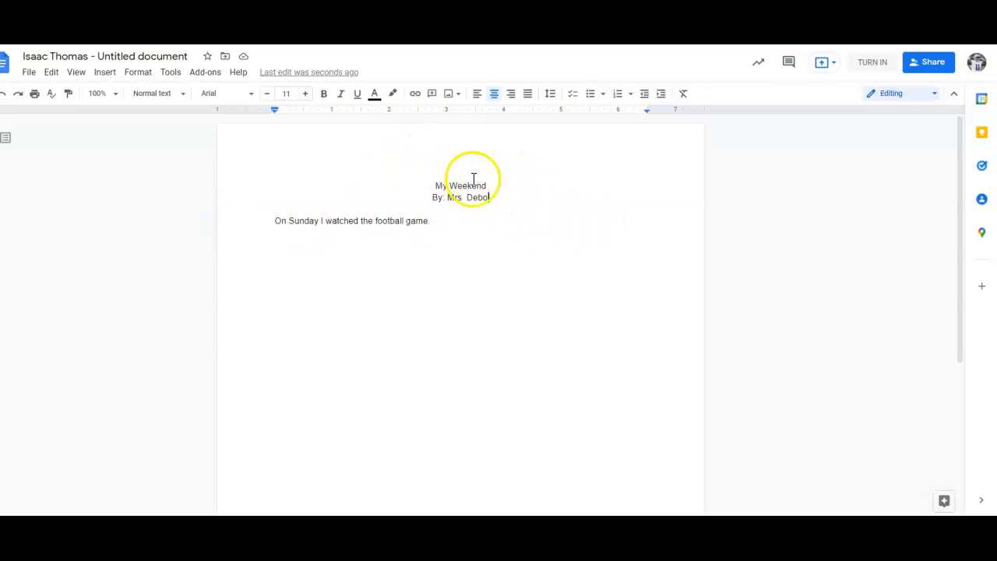
- Add line breaks after the byline and delete the sentence about watching the football game
left_click(373, 260)
left_click(498, 200)
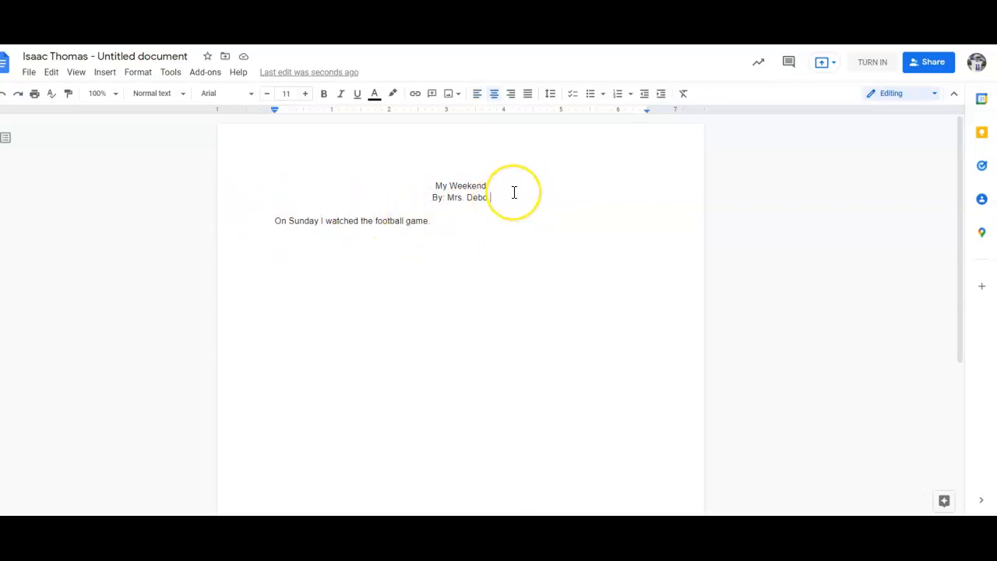
key("Return")
key("Return")
left_click_drag(433, 246, 263, 235)
key("BackSpace")
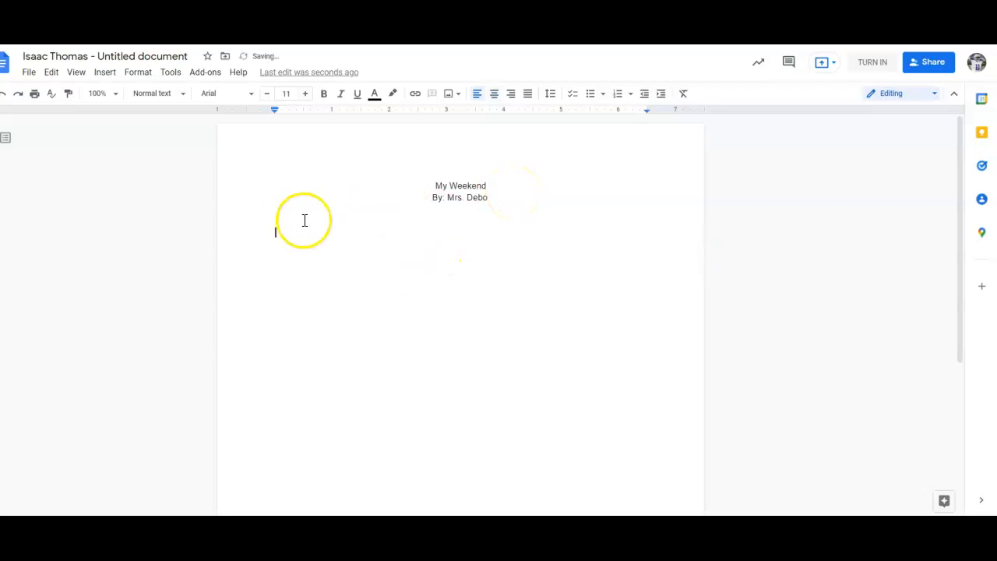
- Start a new left-aligned paragraph below the centered byline, leaving a blank line between them
left_click(504, 194)
key("Return")
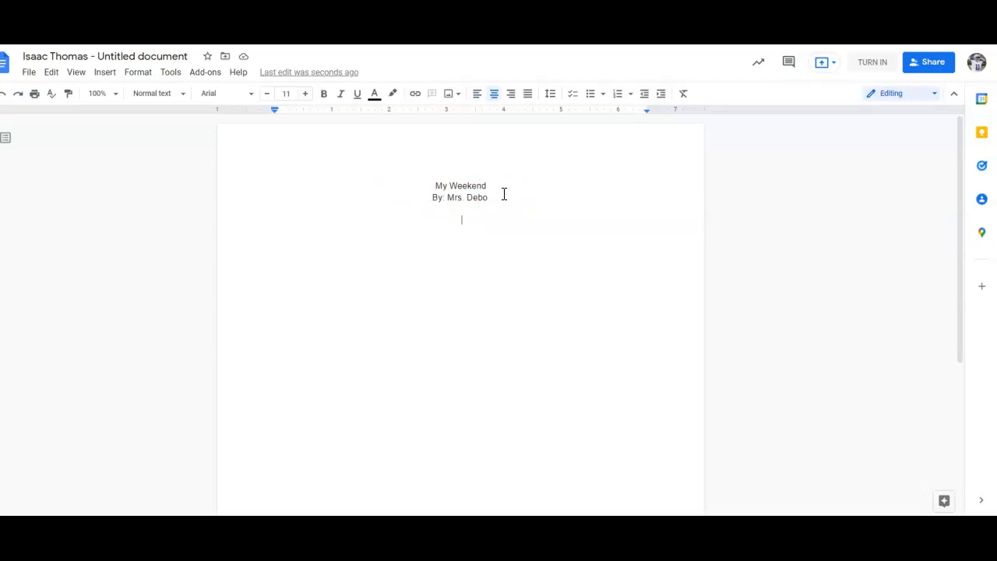
left_click(478, 99)
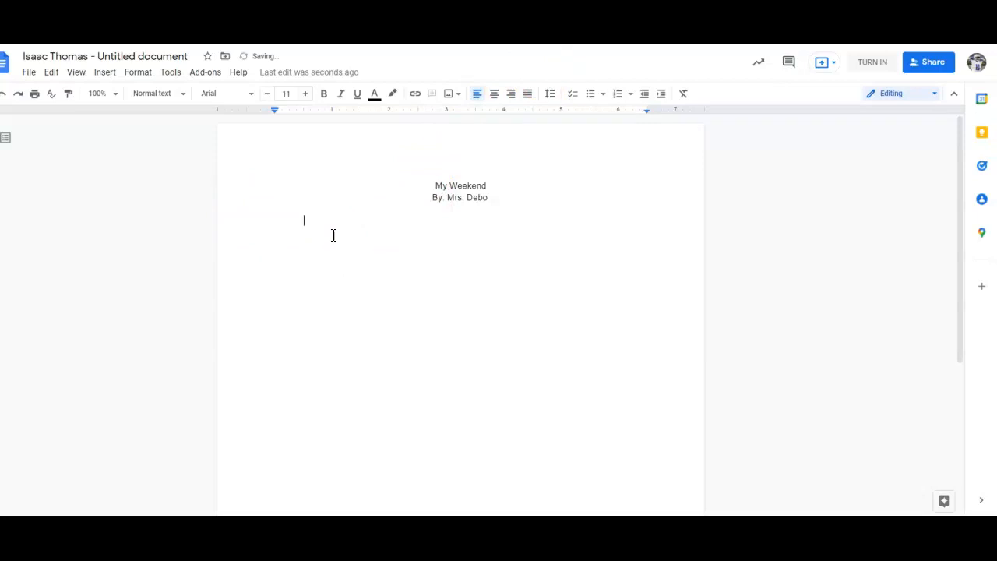
type("Th")
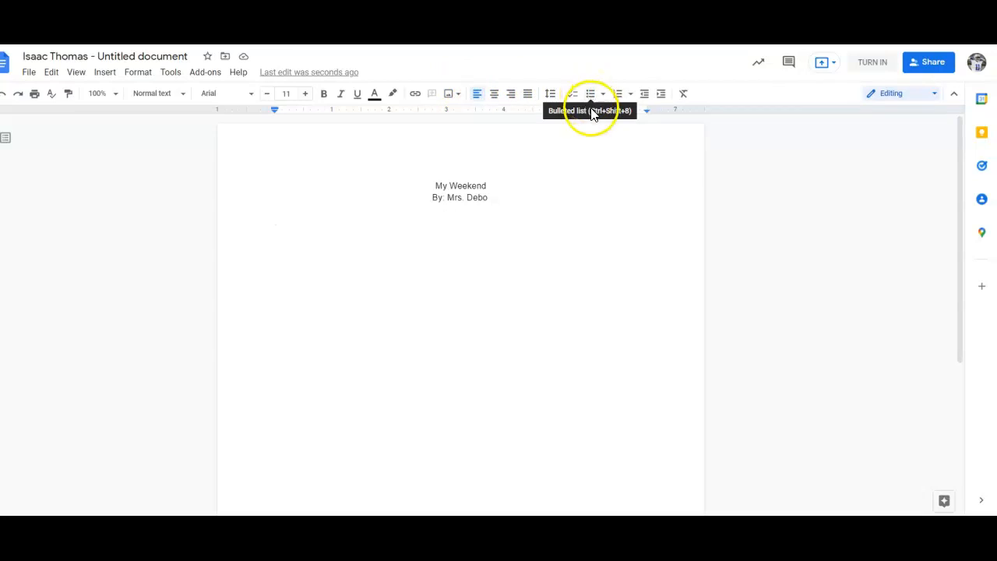
- Create a bulleted list below the byline with the items "Football", "Ate nachos" and "Had ice cream"
left_click(590, 98)
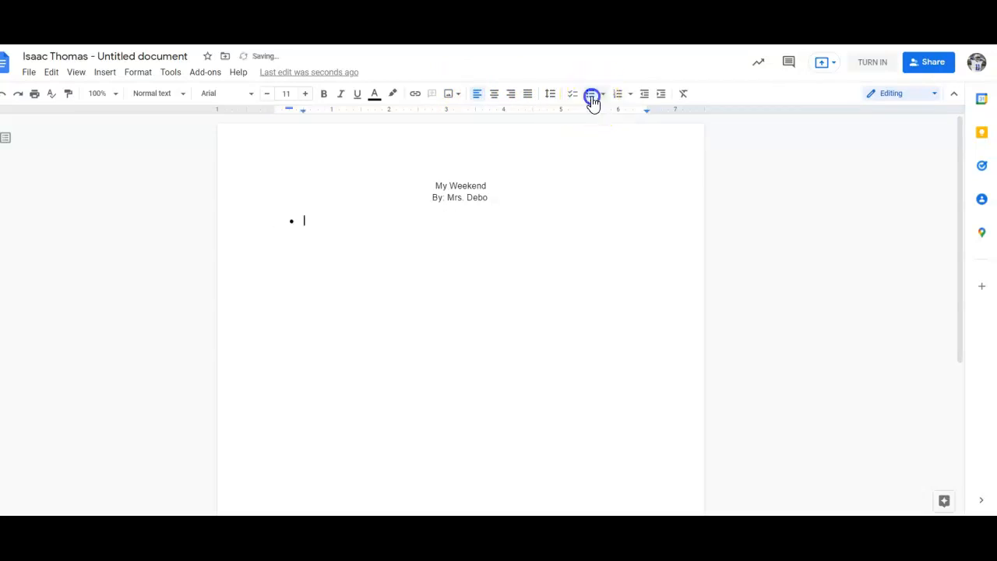
type("football")
key("Return")
key("BackSpace")
key("BackSpace")
key("Return")
type("Ate nachos")
key("Return")
type("Had ice cream")
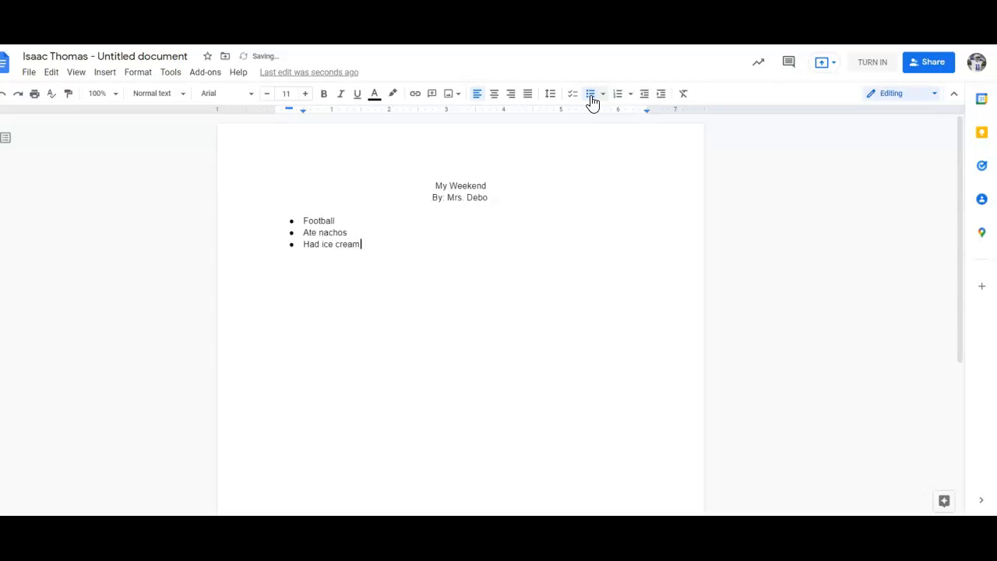